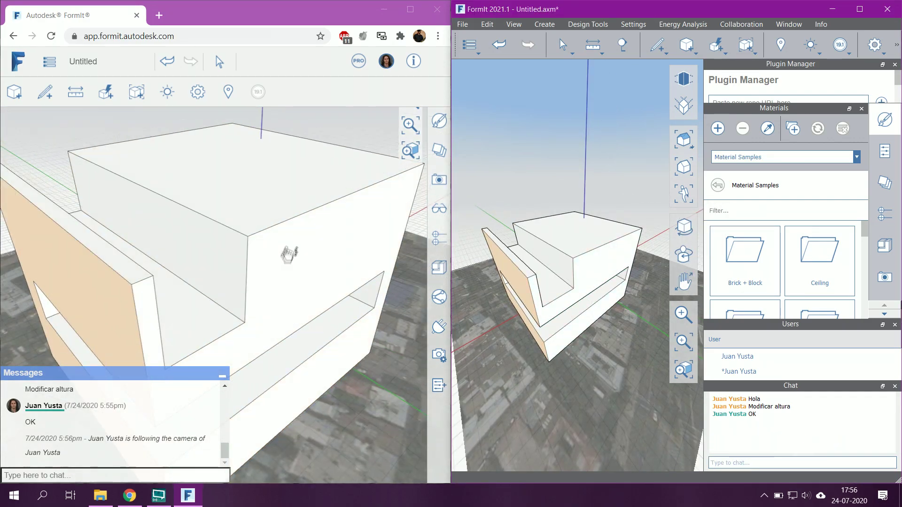
Stop following the collaborator's camera and orbit the shared slotted box to inspect its side faces
{"action": "left_click", "coordinate": [439, 297]}
{"action": "left_click", "coordinate": [294, 191]}
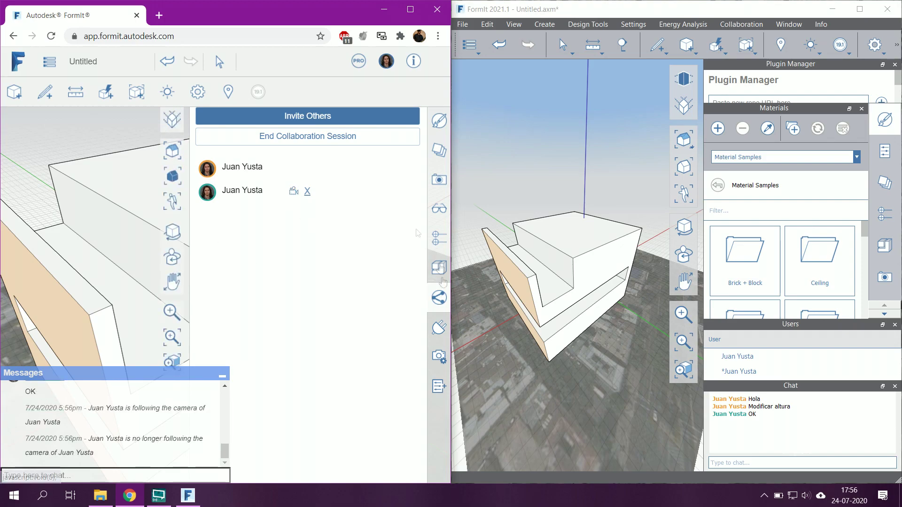
{"action": "mouse_move", "coordinate": [292, 242]}
{"action": "middle_mouse_down"}
{"action": "mouse_move", "coordinate": [235, 296]}
{"action": "mouse_move", "coordinate": [273, 261]}
{"action": "mouse_move", "coordinate": [222, 252]}
{"action": "middle_mouse_up"}
{"action": "left_click", "coordinate": [221, 252]}
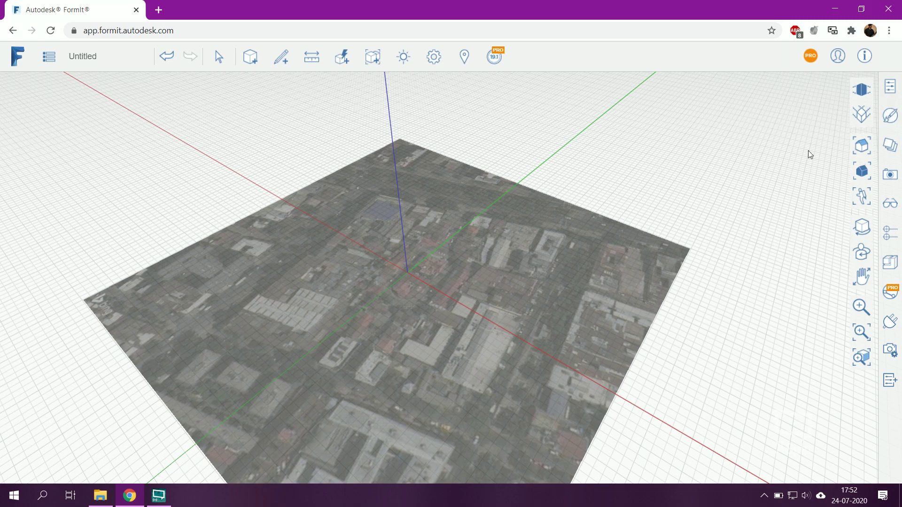
Sign in to the Autodesk account with its e-mail and password
{"action": "left_click", "coordinate": [838, 56]}
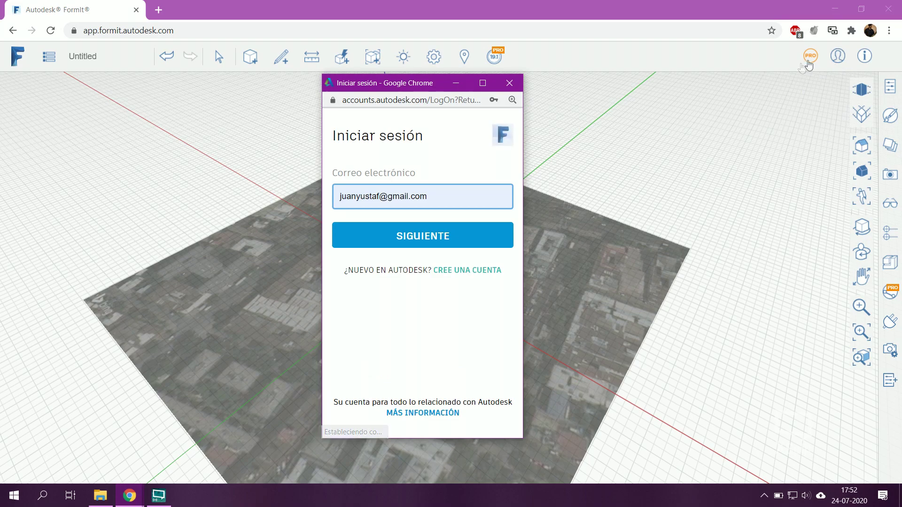
{"action": "left_click", "coordinate": [452, 235]}
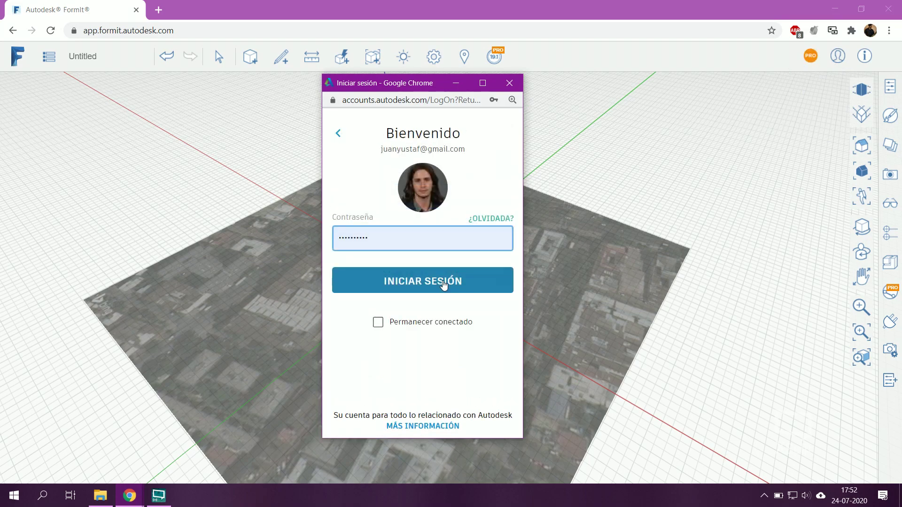
{"action": "left_click", "coordinate": [444, 282]}
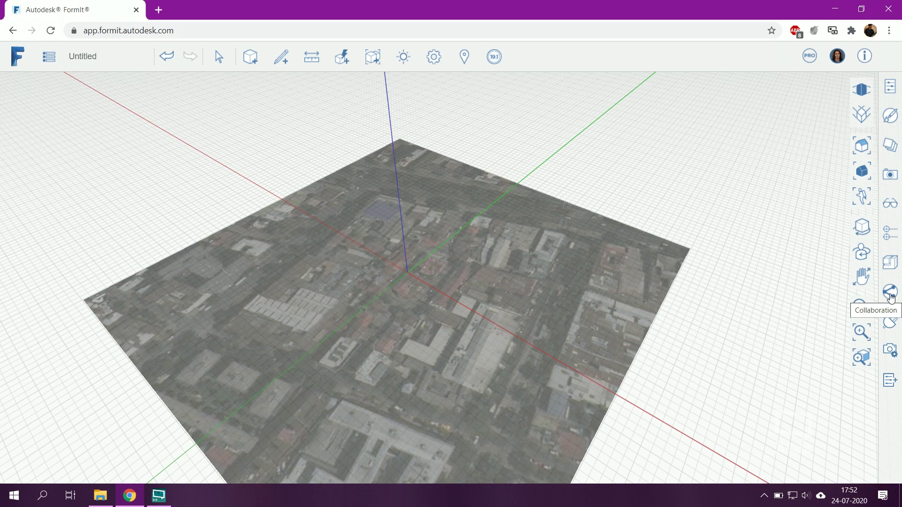
{"action": "left_click", "coordinate": [891, 292]}
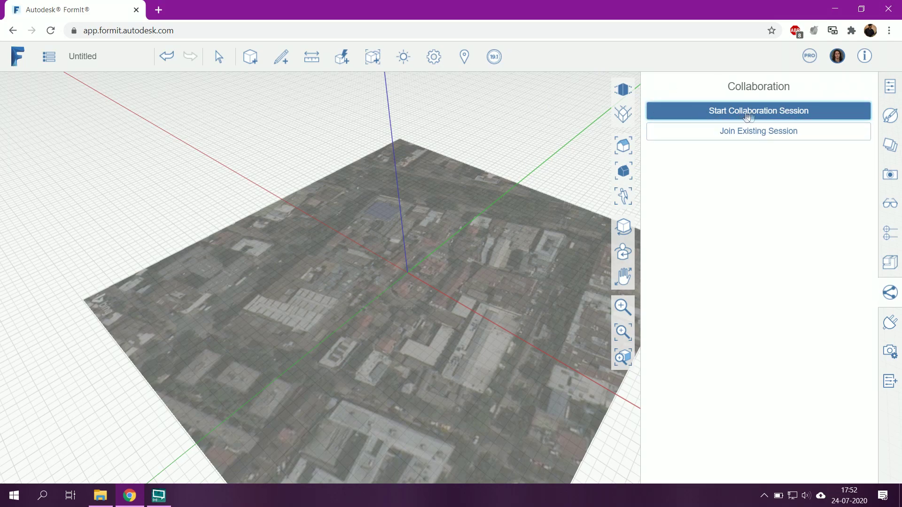
Start a new collaboration session to get its session ID and share link
{"action": "left_click", "coordinate": [785, 112]}
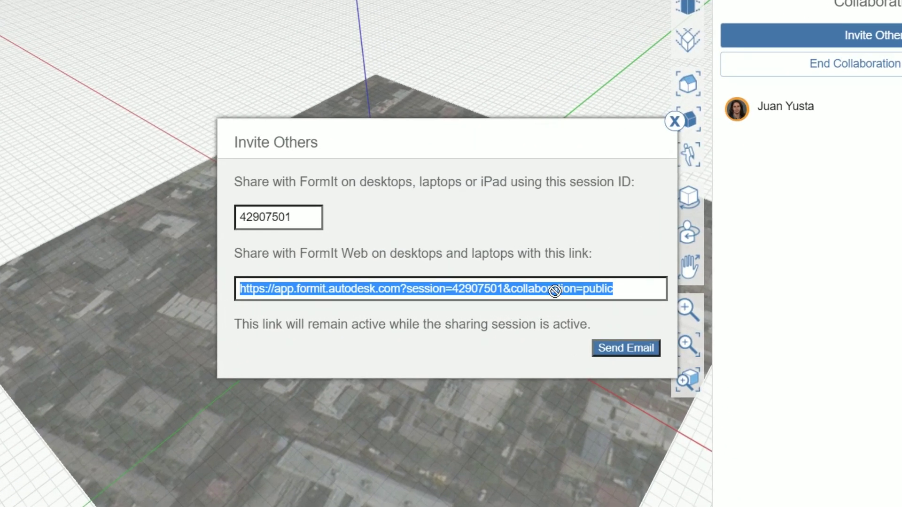
Copy the session ID and snap the browser to the screen's left half beside the desktop app
{"action": "left_click_drag", "start_coordinate": [303, 217], "coordinate": [232, 225]}
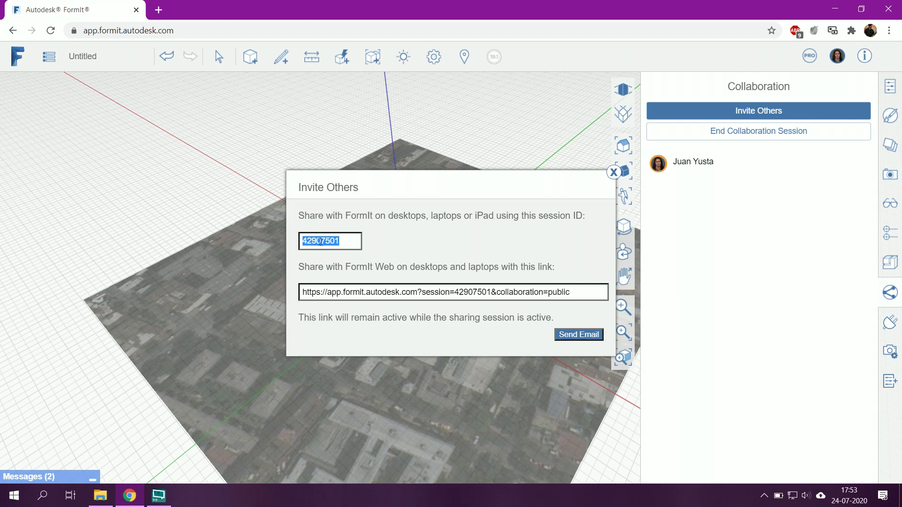
{"action": "key", "text": "super+d"}
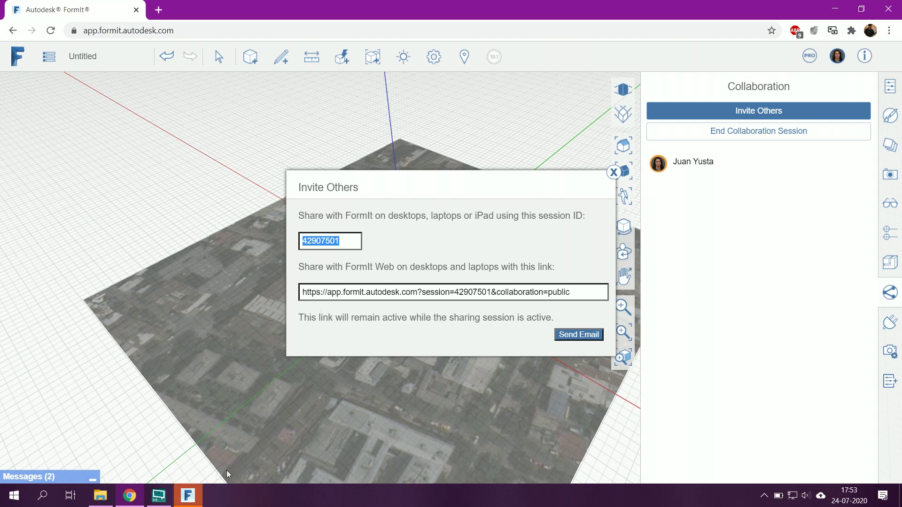
{"action": "key", "text": "super+Left"}
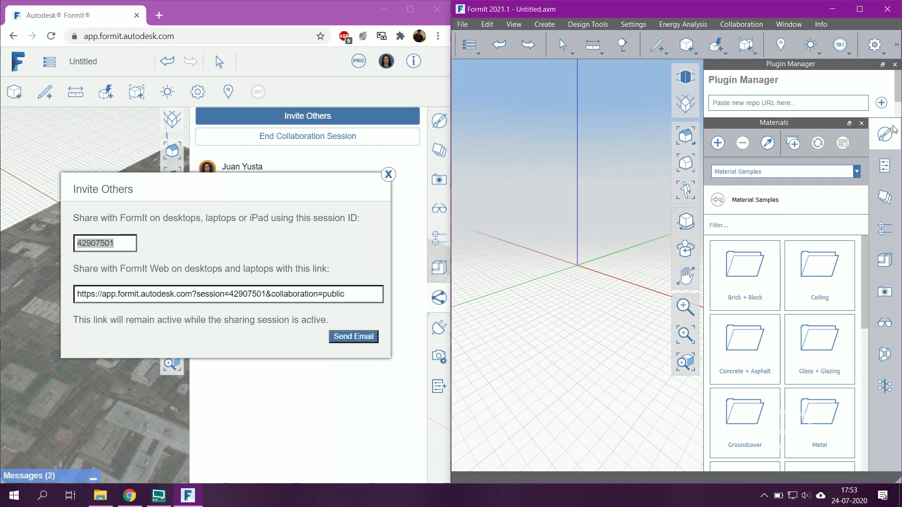
Join the web session from FormIt 2021.1 desktop using the pasted session ID, then close the invitation
{"action": "left_click", "coordinate": [749, 27]}
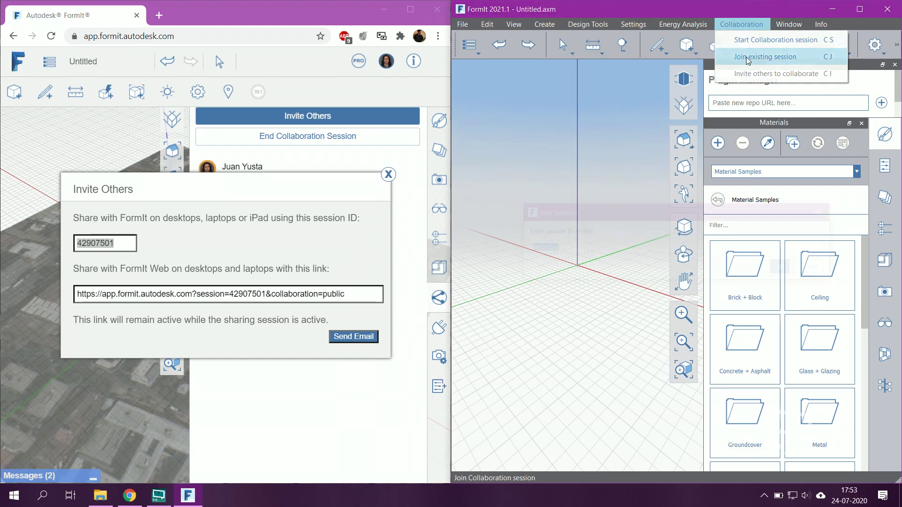
{"action": "left_click", "coordinate": [754, 52]}
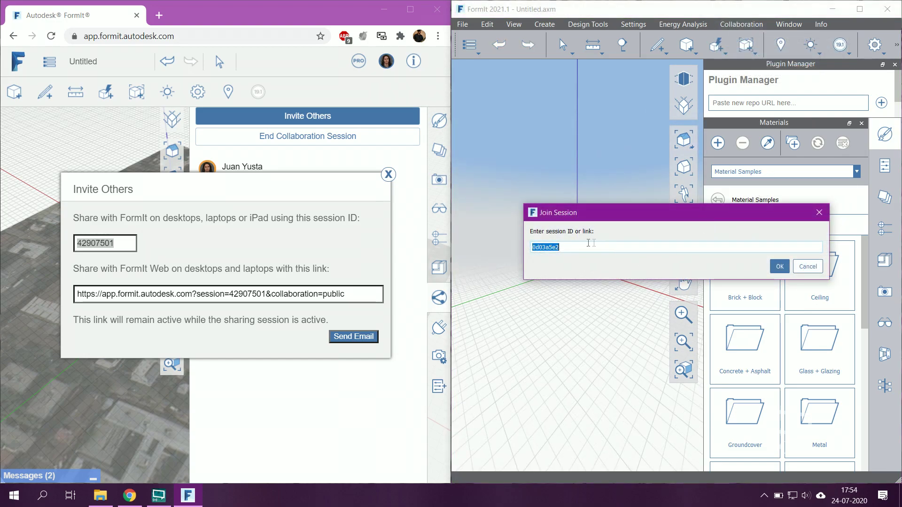
{"action": "left_click", "coordinate": [81, 253]}
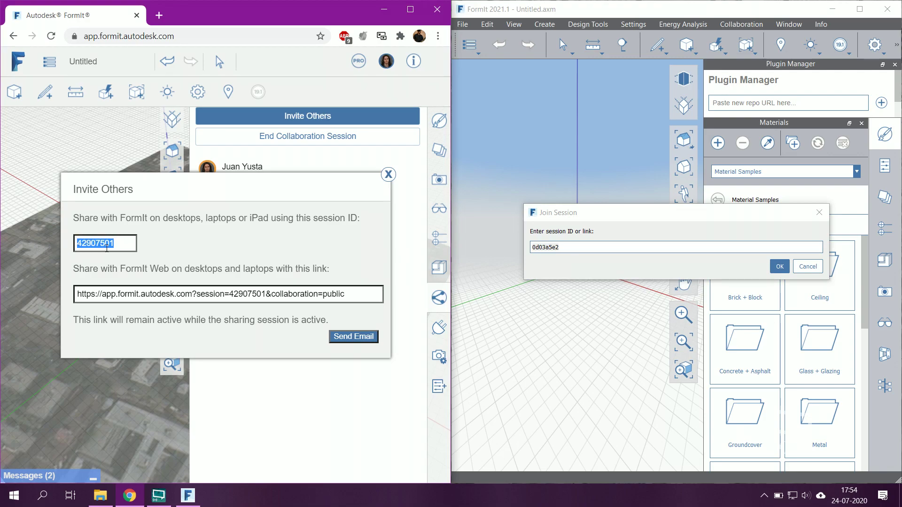
{"action": "left_click", "coordinate": [585, 248]}
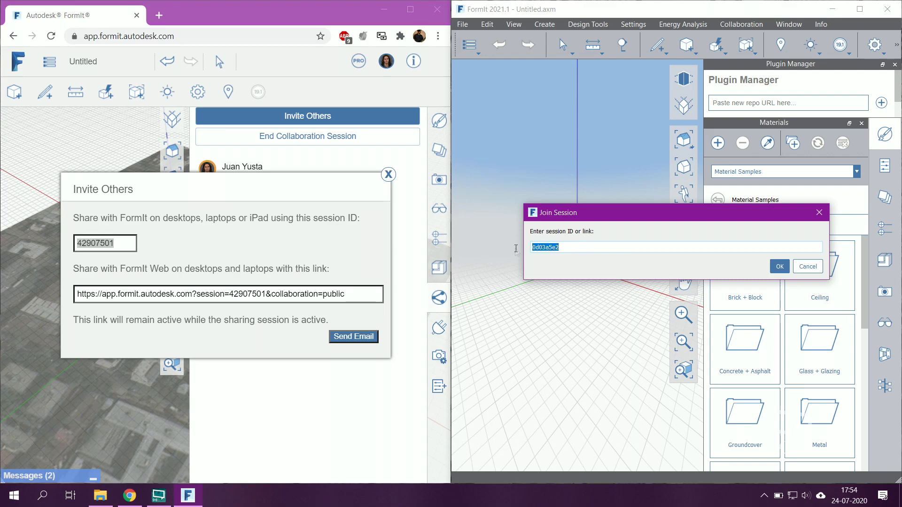
{"action": "left_click", "coordinate": [783, 272]}
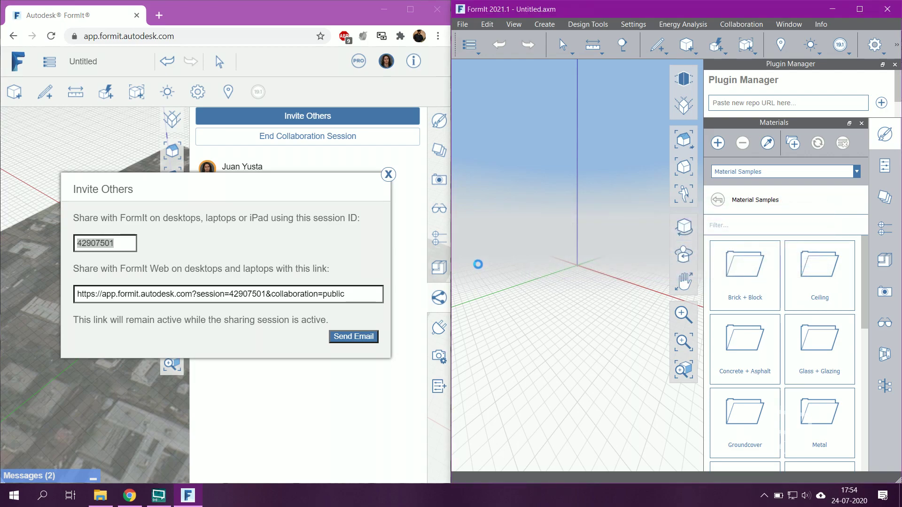
{"action": "left_click", "coordinate": [388, 175]}
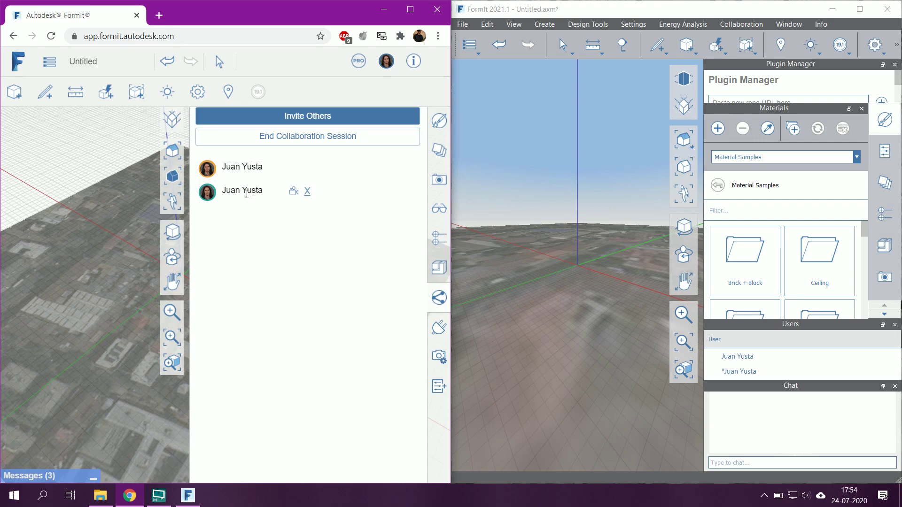
Orbit and zoom both views onto the satellite terrain and close the web Collaboration panel
{"action": "middle_click_drag", "start_coordinate": [121, 266], "coordinate": [150, 267]}
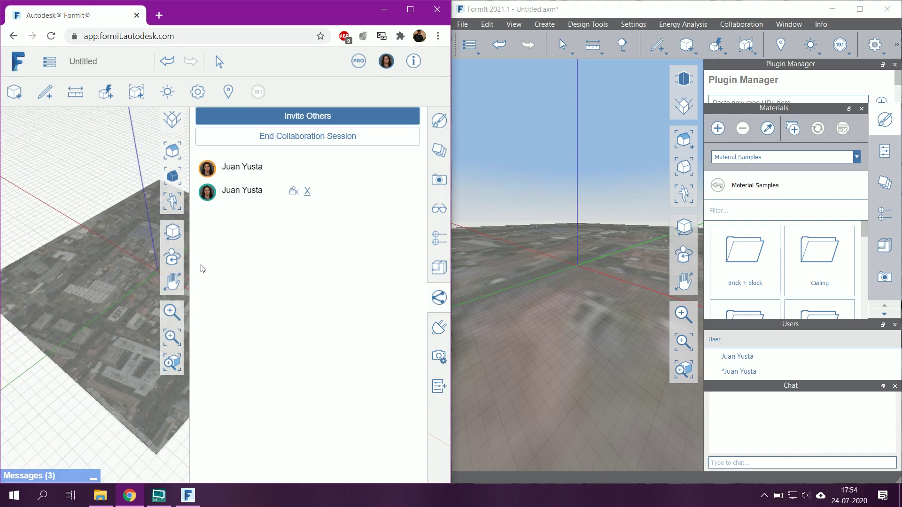
{"action": "left_click", "coordinate": [439, 299]}
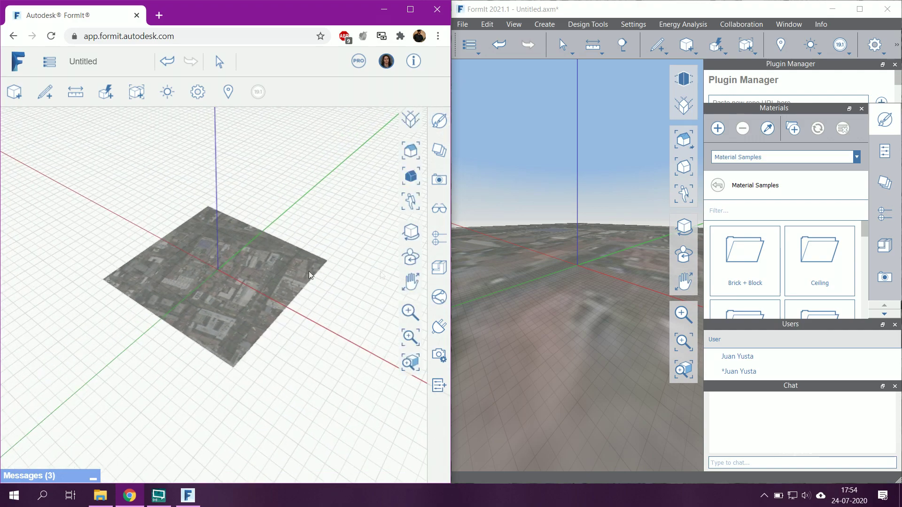
{"action": "middle_click_drag", "start_coordinate": [580, 283], "coordinate": [583, 297]}
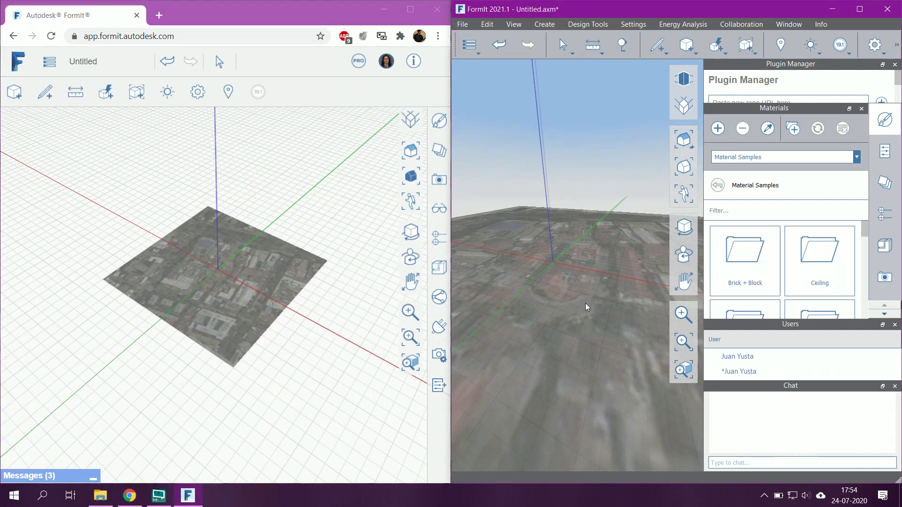
{"action": "scroll", "coordinate": [582, 297], "scroll_direction": "down", "scroll_amount": 5}
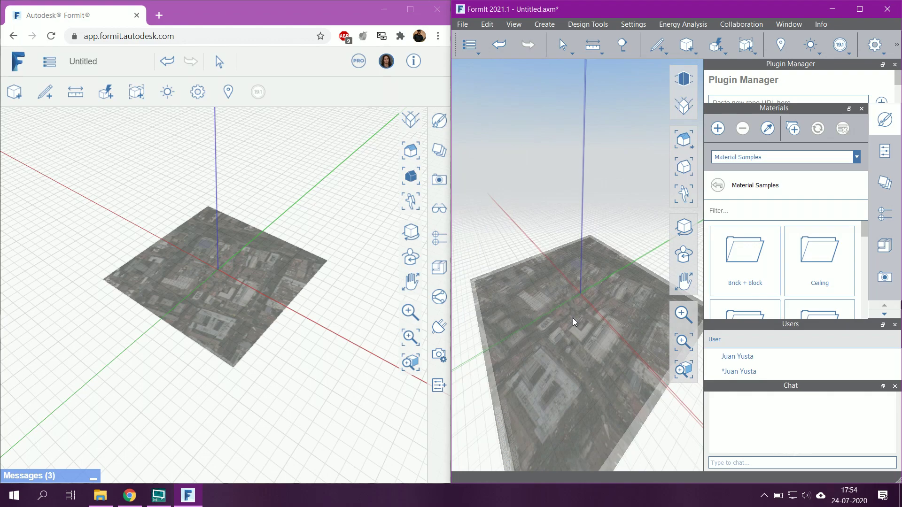
{"action": "scroll", "coordinate": [593, 317], "scroll_direction": "up", "scroll_amount": 4}
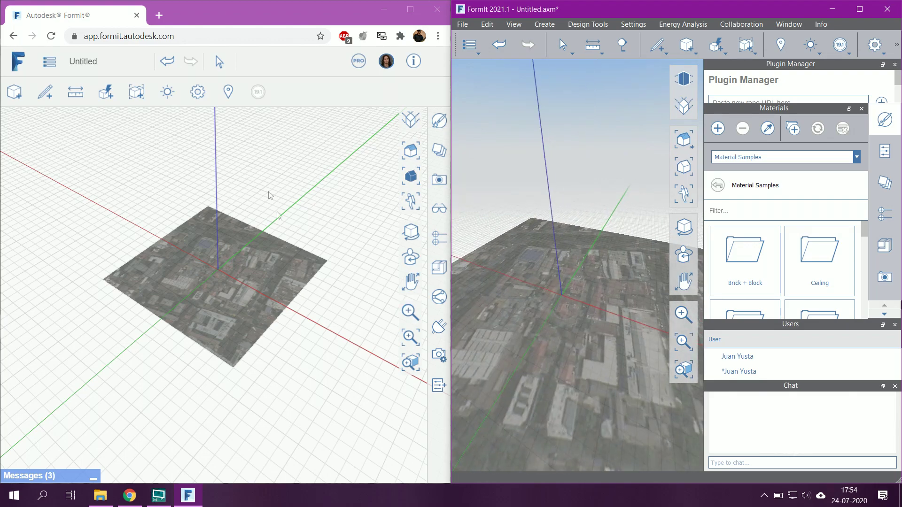
{"action": "left_click", "coordinate": [47, 96]}
Draw a 75m × 70m rectangle on the site and extrude it into an 80m-tall box
{"action": "left_click", "coordinate": [160, 123]}
{"action": "scroll", "coordinate": [263, 306], "scroll_direction": "up", "scroll_amount": 5}
{"action": "left_click", "coordinate": [113, 276]}
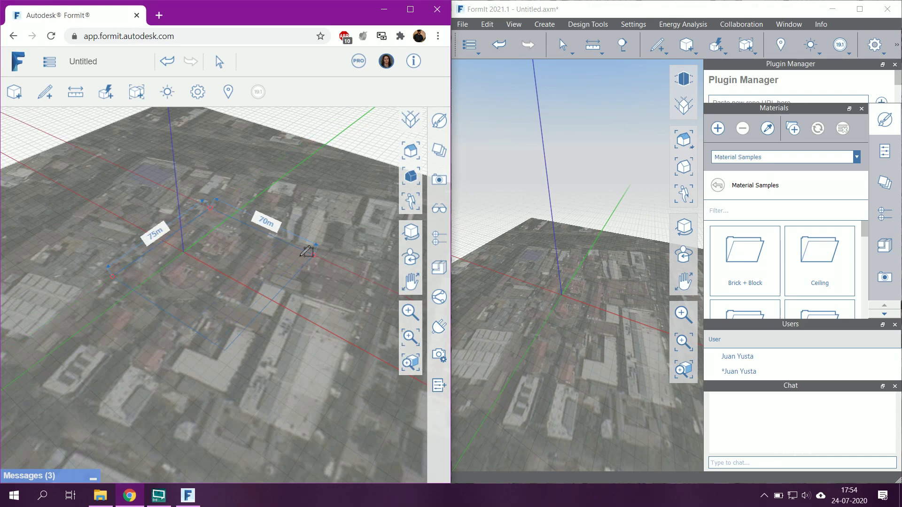
{"action": "left_click", "coordinate": [313, 254]}
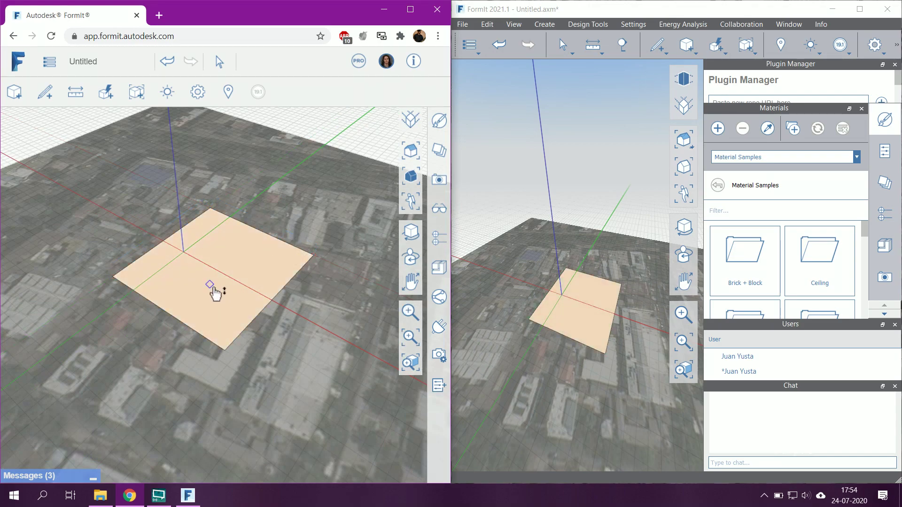
{"action": "left_click_drag", "start_coordinate": [202, 310], "coordinate": [203, 140]}
Push the box's top face down 20m
{"action": "scroll", "coordinate": [203, 140], "scroll_direction": "down", "scroll_amount": 5}
{"action": "mouse_move", "coordinate": [236, 278]}
{"action": "middle_mouse_down"}
{"action": "mouse_move", "coordinate": [303, 285]}
{"action": "mouse_move", "coordinate": [212, 252]}
{"action": "middle_mouse_up"}
{"action": "left_click_drag", "start_coordinate": [207, 252], "coordinate": [248, 322]}
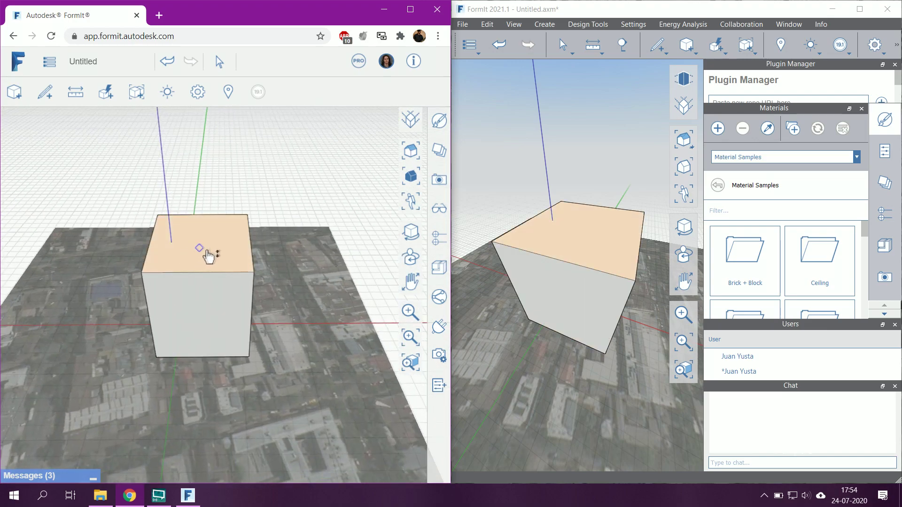
{"action": "middle_click_drag", "start_coordinate": [248, 322], "coordinate": [178, 328]}
{"action": "scroll", "coordinate": [242, 298], "scroll_direction": "up", "scroll_amount": 3}
{"action": "mouse_move", "coordinate": [242, 298]}
{"action": "middle_mouse_down"}
{"action": "mouse_move", "coordinate": [275, 298]}
{"action": "mouse_move", "coordinate": [271, 316]}
{"action": "middle_mouse_up"}
{"action": "left_click", "coordinate": [271, 316]}
In the desktop app, start a rectangle on the box's side face
{"action": "mouse_move", "coordinate": [556, 288]}
{"action": "middle_mouse_down"}
{"action": "mouse_move", "coordinate": [554, 314]}
{"action": "mouse_move", "coordinate": [609, 297]}
{"action": "mouse_move", "coordinate": [585, 312]}
{"action": "mouse_move", "coordinate": [552, 300]}
{"action": "mouse_move", "coordinate": [570, 286]}
{"action": "mouse_move", "coordinate": [569, 89]}
{"action": "middle_mouse_up"}
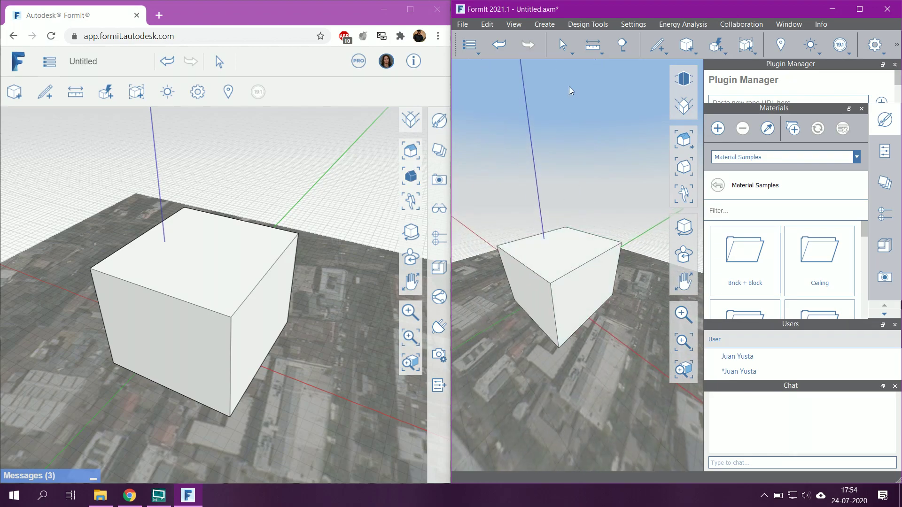
{"action": "left_click", "coordinate": [657, 44]}
{"action": "left_click", "coordinate": [757, 70]}
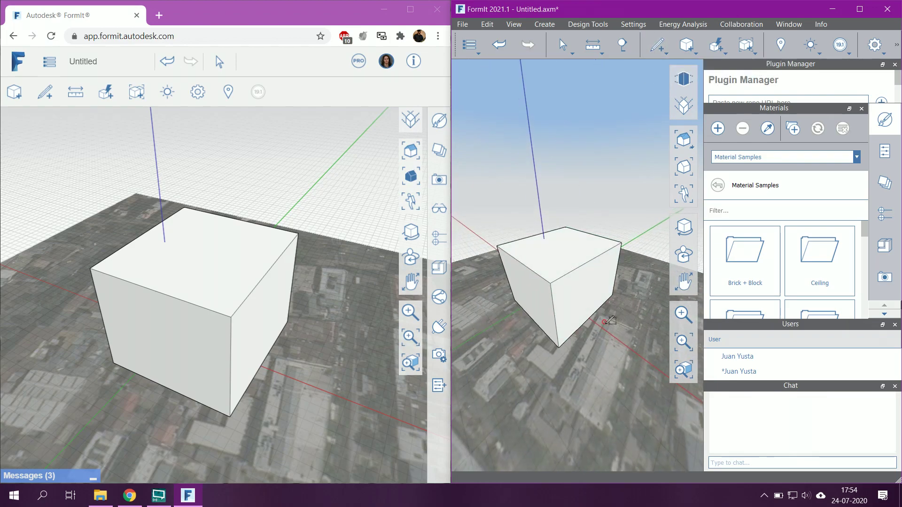
{"action": "middle_click_drag", "start_coordinate": [609, 320], "coordinate": [584, 284]}
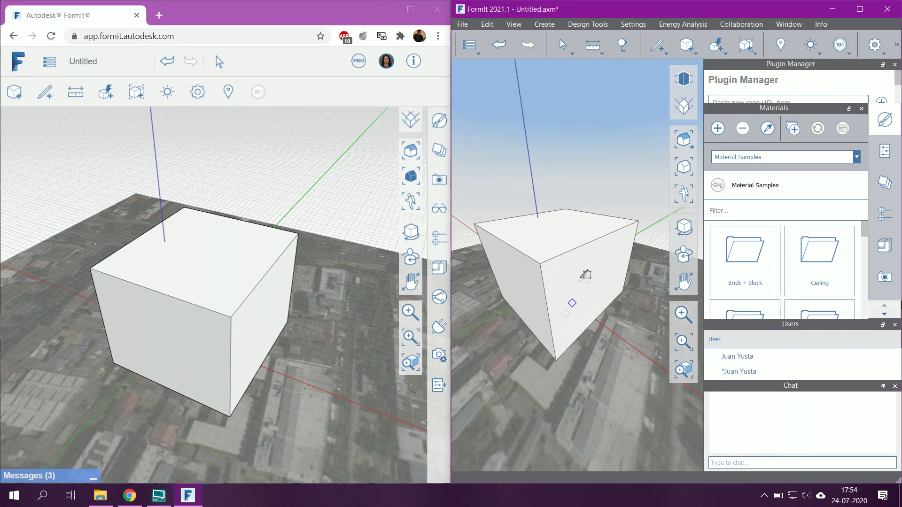
Finish the side rectangle and push it through the box to cut a horizontal slot
{"action": "left_click", "coordinate": [626, 279]}
{"action": "mouse_move", "coordinate": [598, 273]}
{"action": "middle_mouse_down"}
{"action": "mouse_move", "coordinate": [619, 304]}
{"action": "mouse_move", "coordinate": [591, 344]}
{"action": "middle_mouse_up"}
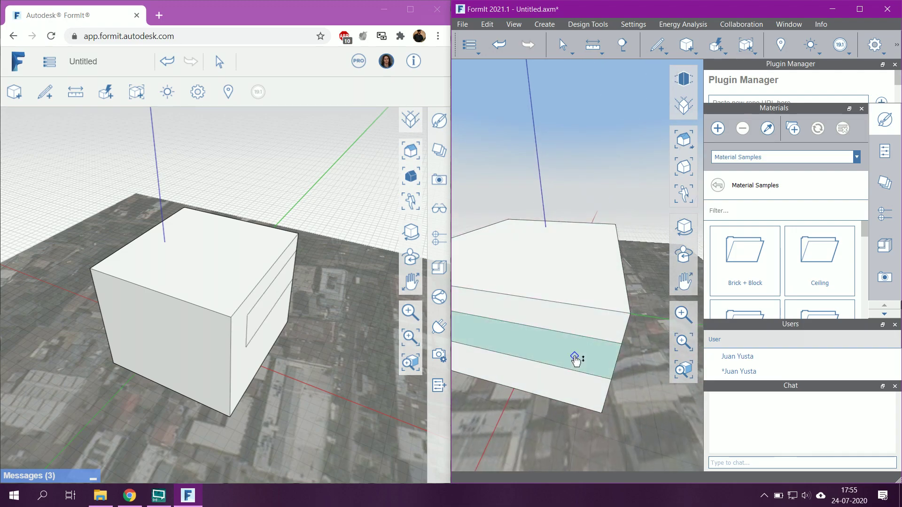
{"action": "left_click_drag", "start_coordinate": [578, 358], "coordinate": [637, 244]}
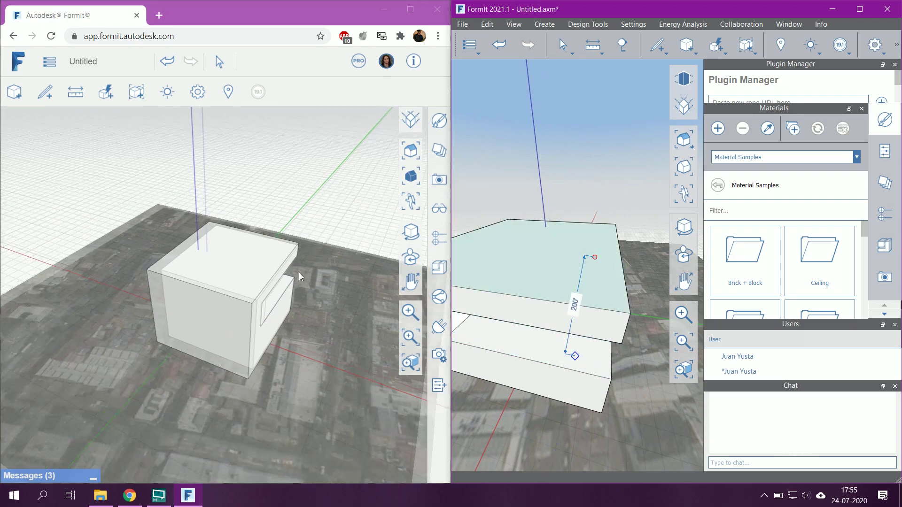
{"action": "middle_click_drag", "start_coordinate": [299, 273], "coordinate": [194, 281]}
{"action": "scroll", "coordinate": [194, 282], "scroll_direction": "up", "scroll_amount": 3}
Orbit and zoom the desktop view to inspect the slot from above
{"action": "mouse_move", "coordinate": [543, 316]}
{"action": "middle_mouse_down"}
{"action": "mouse_move", "coordinate": [540, 276]}
{"action": "mouse_move", "coordinate": [578, 306]}
{"action": "middle_mouse_up"}
{"action": "scroll", "coordinate": [578, 306], "scroll_direction": "down", "scroll_amount": 5}
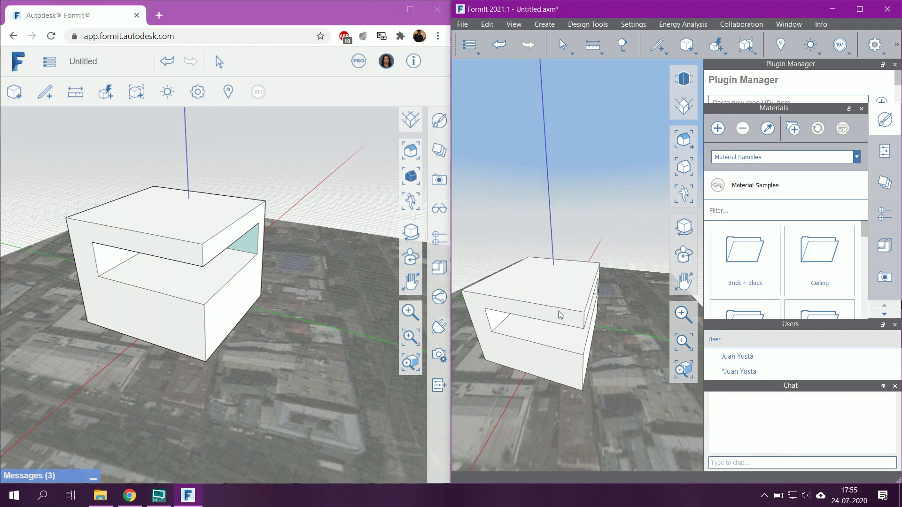
{"action": "scroll", "coordinate": [605, 337], "scroll_direction": "up", "scroll_amount": 5}
{"action": "mouse_move", "coordinate": [610, 323]}
{"action": "middle_mouse_down"}
{"action": "mouse_move", "coordinate": [557, 345]}
{"action": "mouse_move", "coordinate": [611, 307]}
{"action": "middle_mouse_up"}
{"action": "scroll", "coordinate": [602, 315], "scroll_direction": "down", "scroll_amount": 2}
{"action": "scroll", "coordinate": [588, 317], "scroll_direction": "down", "scroll_amount": 2}
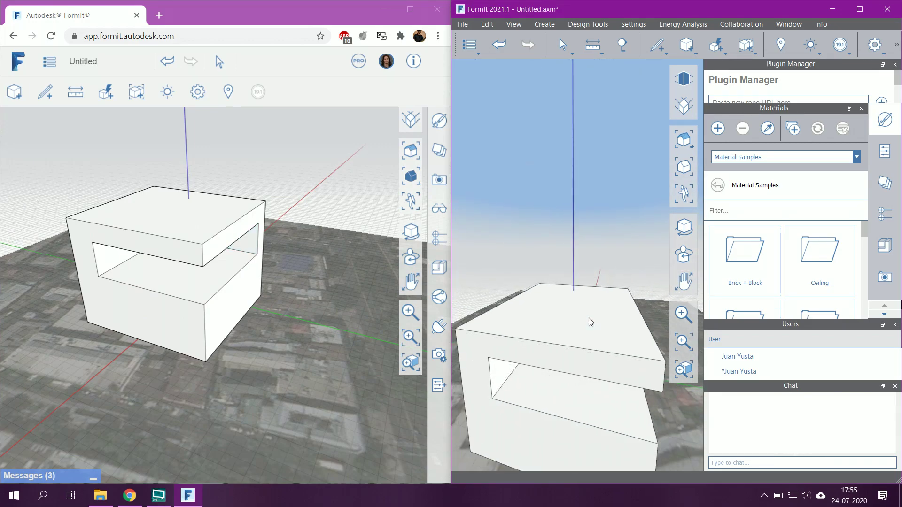
{"action": "scroll", "coordinate": [588, 318], "scroll_direction": "down", "scroll_amount": 1}
{"action": "left_click", "coordinate": [19, 476]}
{"action": "type", "text": "Hol"}
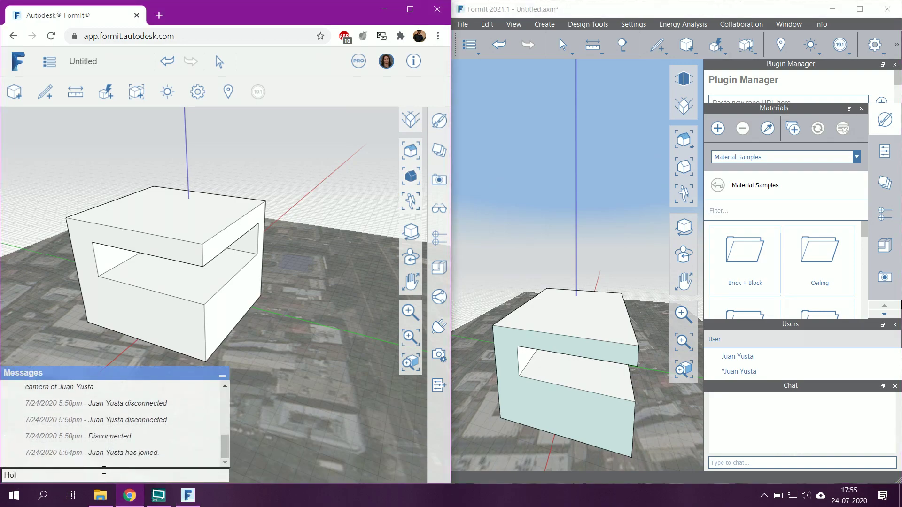
Send 'Hola' and 'Modificar altura' from the web chat and reply 'OK' from the desktop
{"action": "type", "text": "a"}
{"action": "key", "text": "Return"}
{"action": "type", "text": "Mo"}
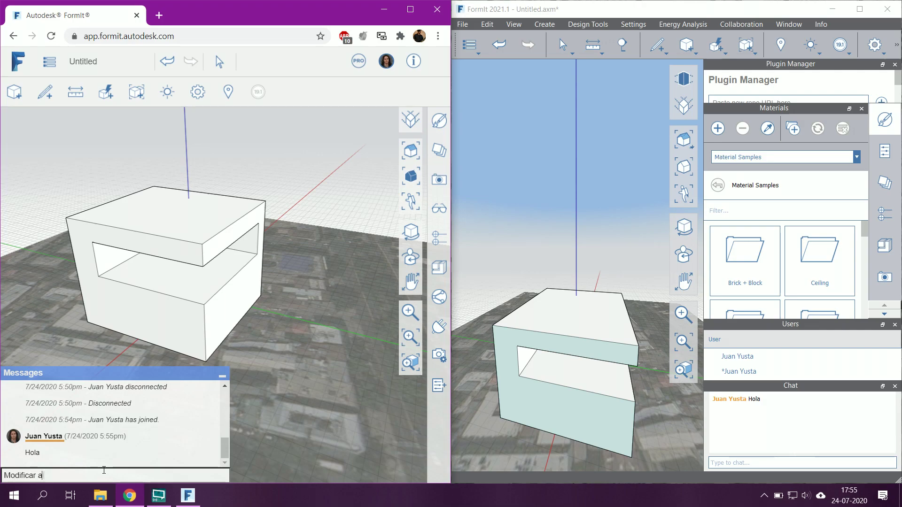
{"action": "key", "text": "Return"}
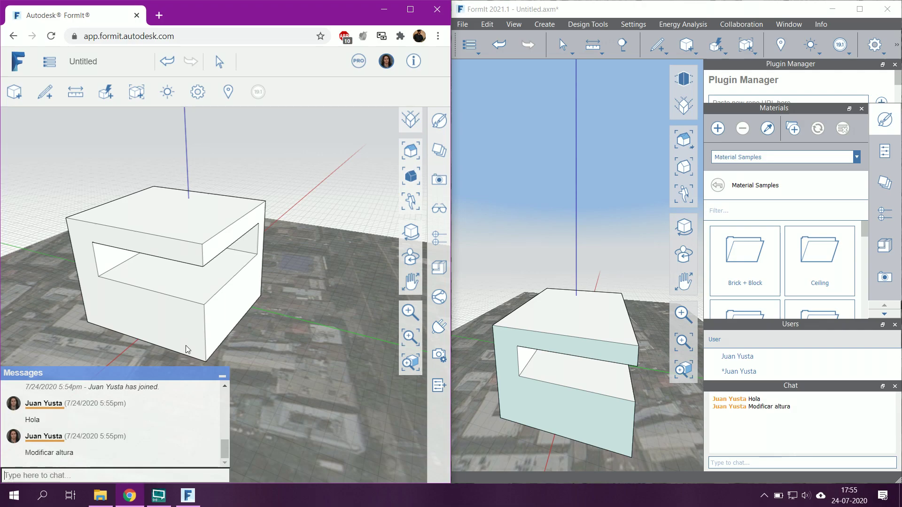
{"action": "left_click", "coordinate": [768, 408]}
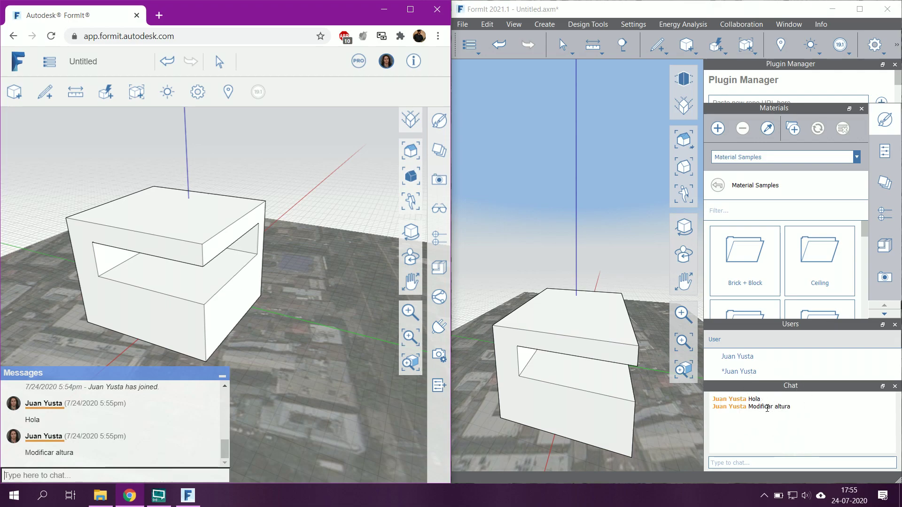
{"action": "left_click", "coordinate": [761, 462]}
{"action": "type", "text": "Ok"}
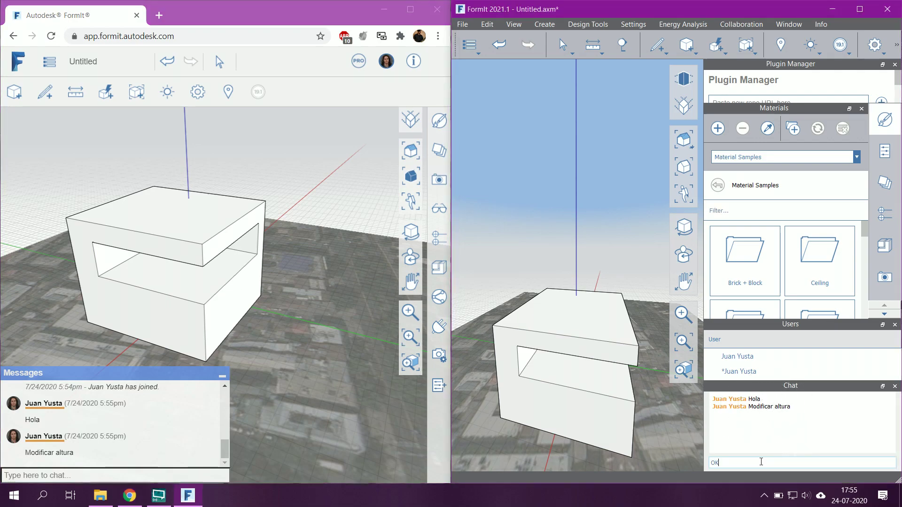
{"action": "key", "text": "Return"}
{"action": "mouse_move", "coordinate": [544, 381]}
{"action": "middle_mouse_down"}
{"action": "mouse_move", "coordinate": [570, 383]}
{"action": "mouse_move", "coordinate": [591, 328]}
{"action": "middle_mouse_up"}
Pull the box's top face up 100' in the desktop app to make it taller
{"action": "left_click_drag", "start_coordinate": [591, 329], "coordinate": [588, 287]}
{"action": "mouse_move", "coordinate": [585, 292]}
{"action": "middle_mouse_down"}
{"action": "mouse_move", "coordinate": [603, 327]}
{"action": "mouse_move", "coordinate": [575, 331]}
{"action": "mouse_move", "coordinate": [646, 326]}
{"action": "middle_mouse_up"}
{"action": "mouse_move", "coordinate": [632, 292]}
{"action": "middle_mouse_down"}
{"action": "mouse_move", "coordinate": [574, 306]}
{"action": "mouse_move", "coordinate": [583, 282]}
{"action": "middle_mouse_up"}
Pull the box's left end face out 45m in the web app to lengthen it
{"action": "middle_click_drag", "start_coordinate": [258, 225], "coordinate": [247, 207]}
{"action": "left_click", "coordinate": [294, 224]}
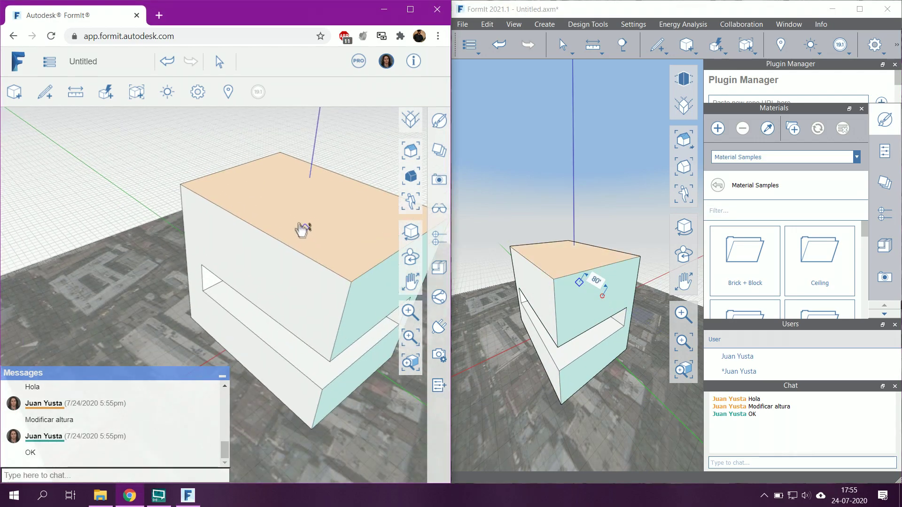
{"action": "left_click", "coordinate": [232, 262]}
{"action": "mouse_move", "coordinate": [258, 266]}
{"action": "middle_mouse_down"}
{"action": "mouse_move", "coordinate": [232, 262]}
{"action": "mouse_move", "coordinate": [182, 282]}
{"action": "middle_mouse_up"}
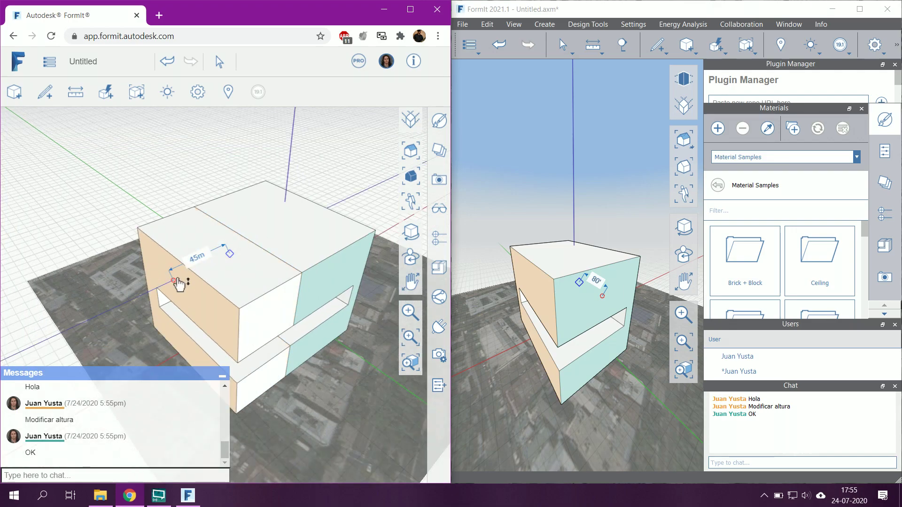
{"action": "left_click_drag", "start_coordinate": [179, 282], "coordinate": [238, 298]}
{"action": "mouse_move", "coordinate": [238, 298]}
{"action": "middle_mouse_down"}
{"action": "mouse_move", "coordinate": [282, 242]}
{"action": "mouse_move", "coordinate": [359, 236]}
{"action": "mouse_move", "coordinate": [275, 287]}
{"action": "mouse_move", "coordinate": [258, 266]}
{"action": "mouse_move", "coordinate": [348, 241]}
{"action": "middle_mouse_up"}
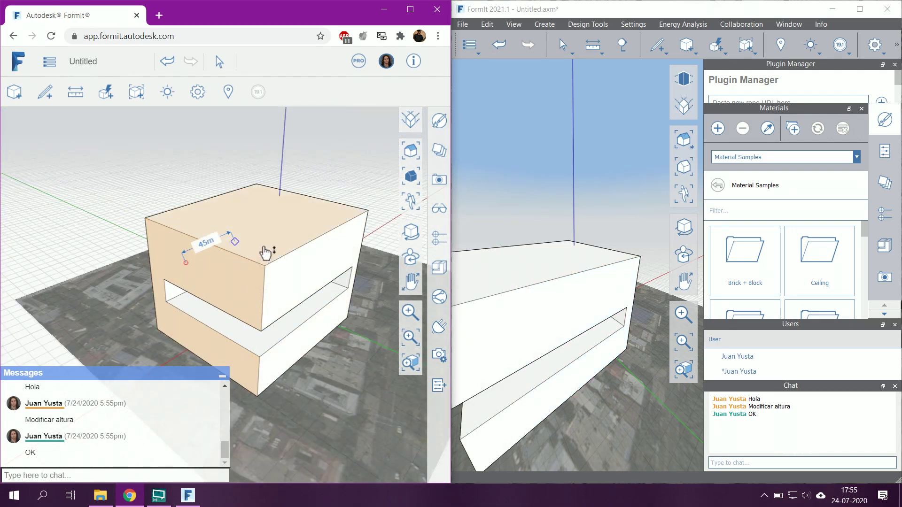
{"action": "left_click", "coordinate": [440, 303]}
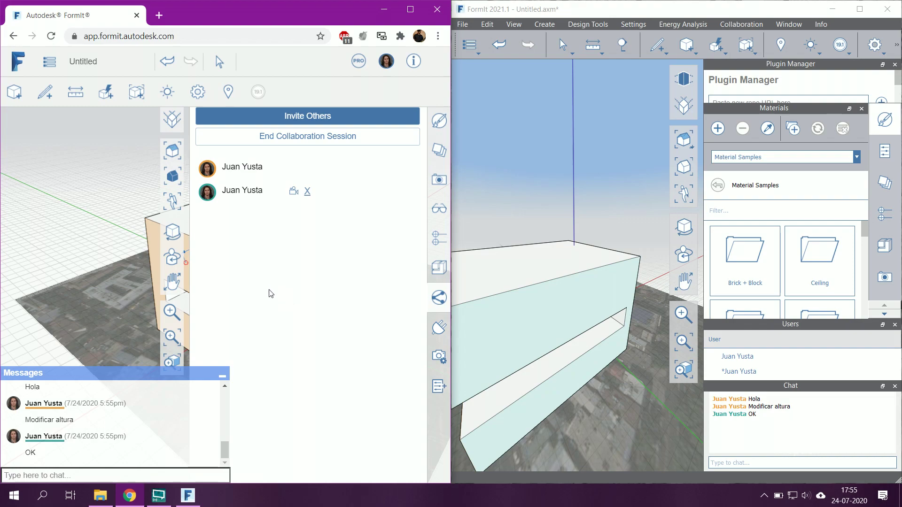
Set the web view to follow the collaborator's camera, dismiss the notice and close the panel
{"action": "left_click", "coordinate": [292, 194]}
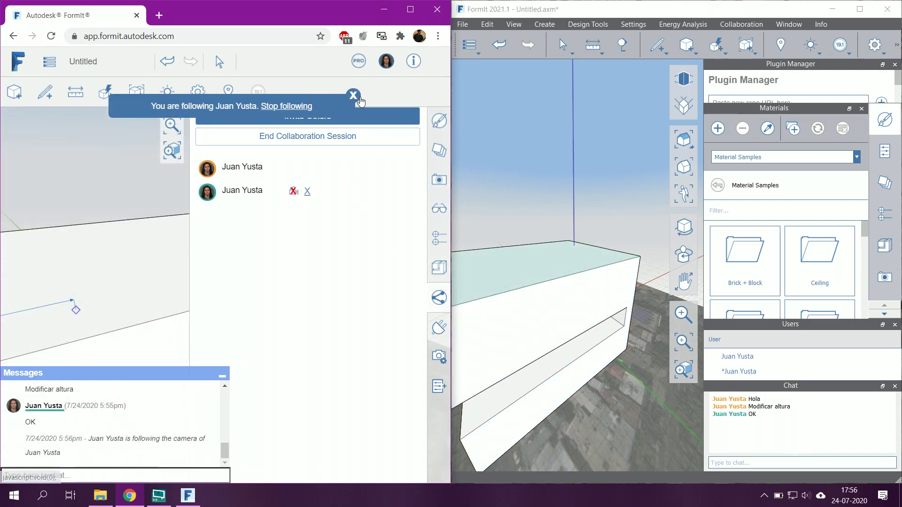
{"action": "left_click", "coordinate": [360, 98]}
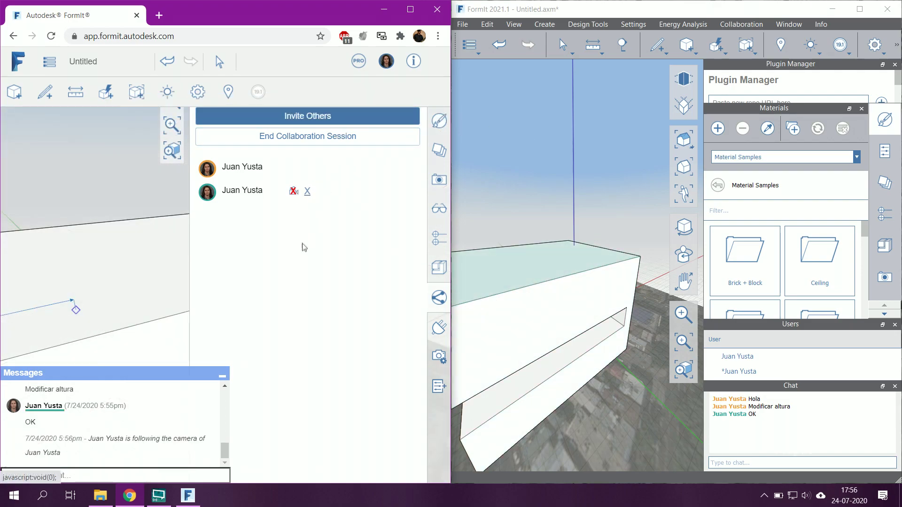
{"action": "left_click", "coordinate": [441, 303]}
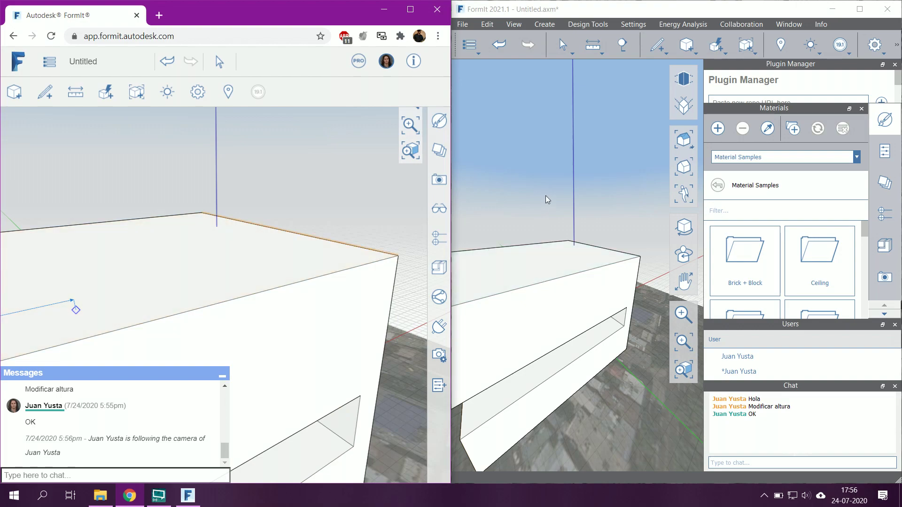
Orbit and zoom the desktop view out to see the whole lengthened slotted box
{"action": "scroll", "coordinate": [526, 242], "scroll_direction": "down", "scroll_amount": 5}
{"action": "middle_click_drag", "start_coordinate": [529, 268], "coordinate": [587, 263]}
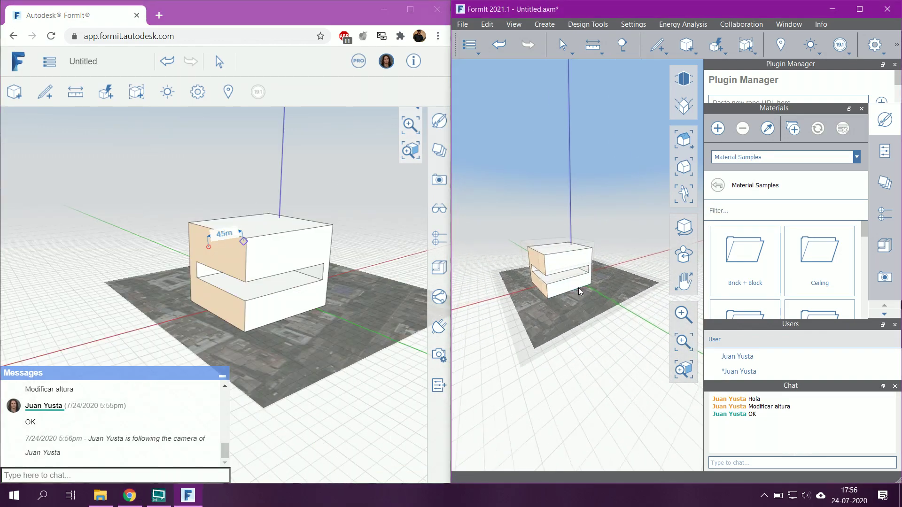
{"action": "scroll", "coordinate": [566, 291], "scroll_direction": "up", "scroll_amount": 5}
{"action": "scroll", "coordinate": [565, 300], "scroll_direction": "up", "scroll_amount": 3}
{"action": "middle_click_drag", "start_coordinate": [593, 287], "coordinate": [571, 302]}
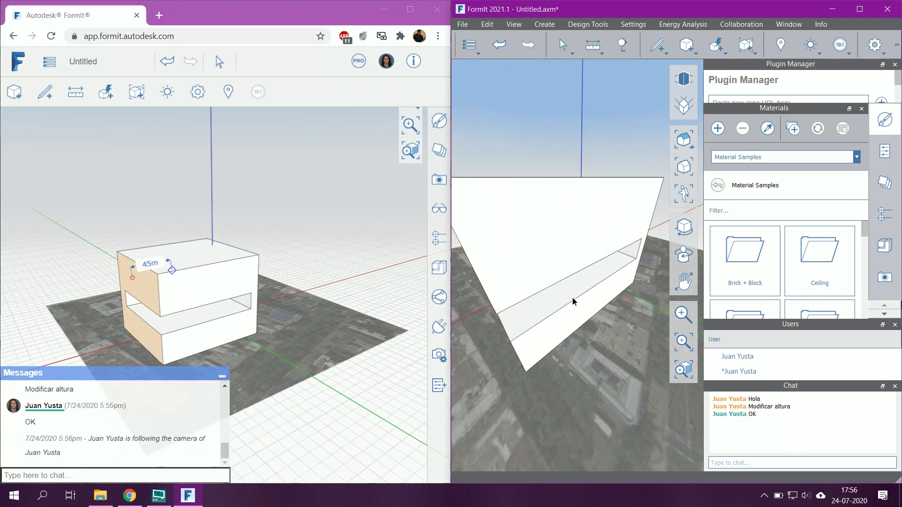
{"action": "scroll", "coordinate": [613, 212], "scroll_direction": "down", "scroll_amount": 5}
{"action": "left_click", "coordinate": [659, 49]}
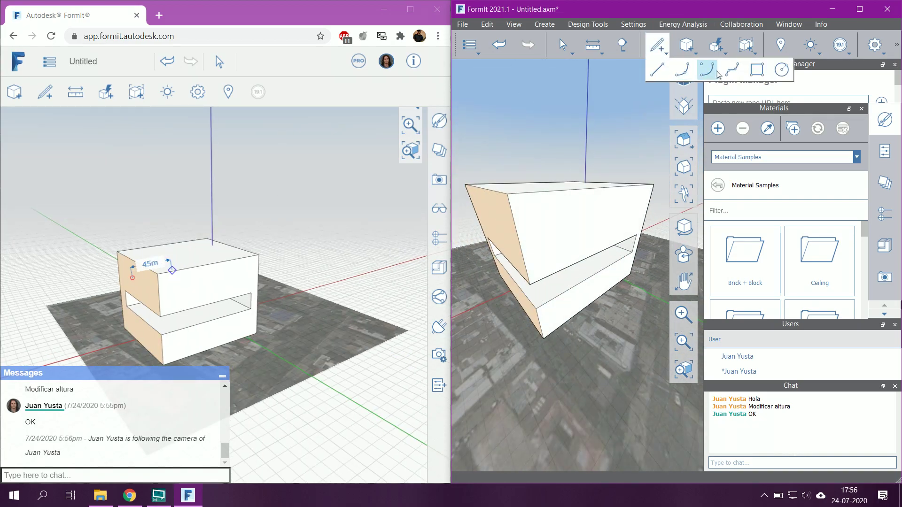
Draw a dimensioned rectangle on the top front face and push it down, leaving a raised rear block
{"action": "left_click", "coordinate": [756, 71]}
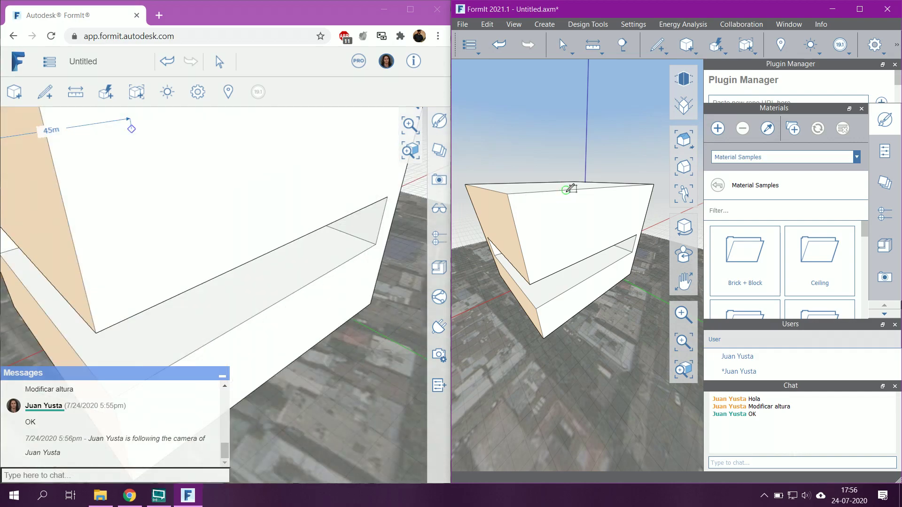
{"action": "left_click", "coordinate": [534, 246]}
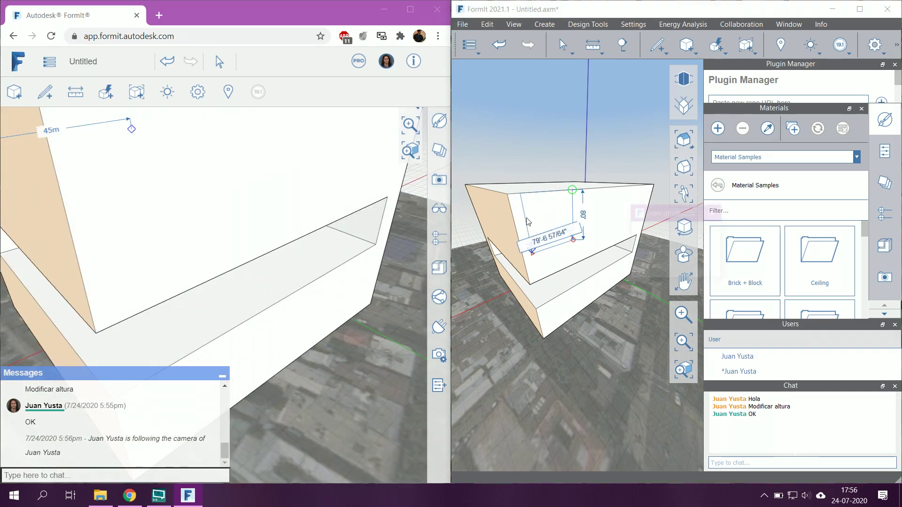
{"action": "left_click", "coordinate": [675, 267]}
{"action": "middle_click_drag", "start_coordinate": [658, 273], "coordinate": [606, 256]}
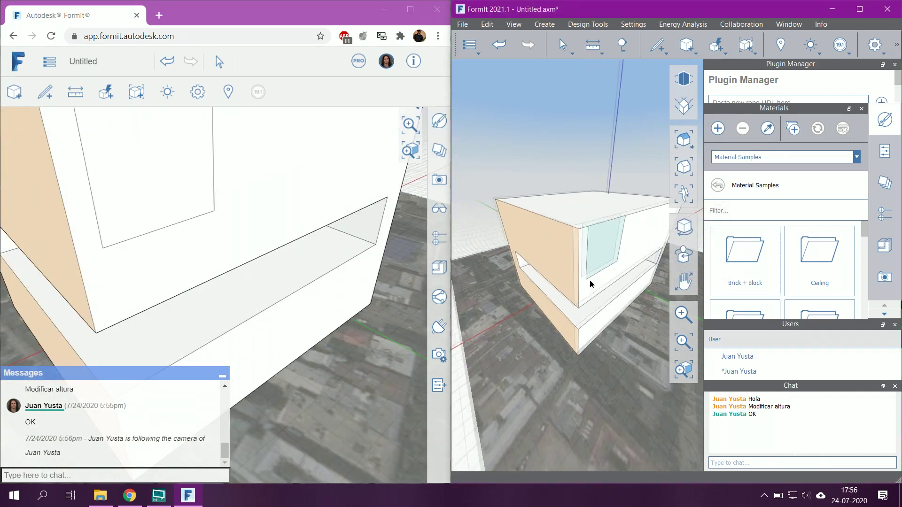
{"action": "left_click_drag", "start_coordinate": [607, 252], "coordinate": [514, 207]}
{"action": "middle_click_drag", "start_coordinate": [625, 258], "coordinate": [522, 331]}
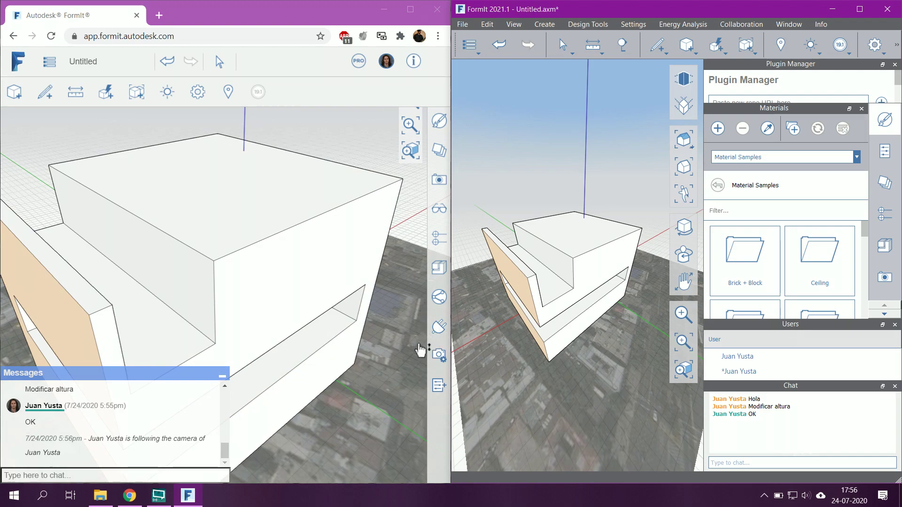
{"action": "left_click", "coordinate": [440, 300]}
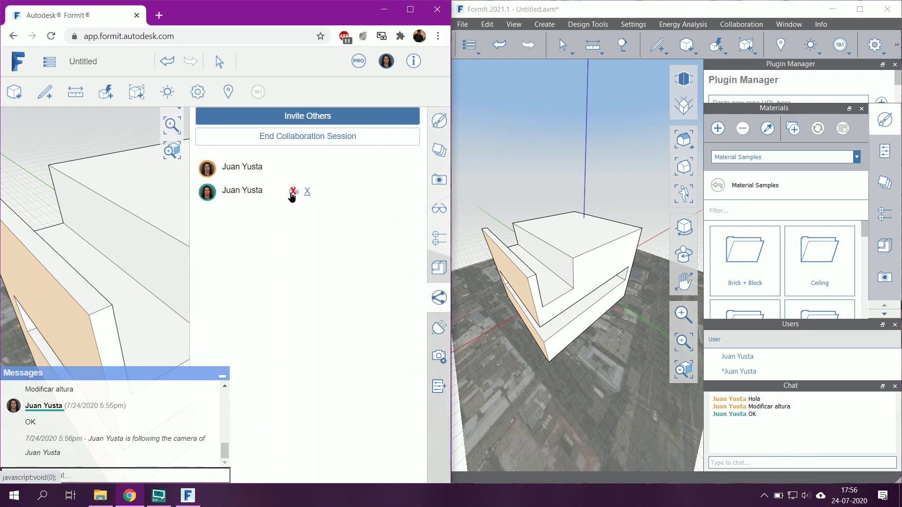
Stop following the collaborator, orbit the web view to a low frontal angle and select the right end faces
{"action": "left_click", "coordinate": [292, 193]}
{"action": "left_click", "coordinate": [439, 301]}
{"action": "mouse_move", "coordinate": [329, 261]}
{"action": "middle_mouse_down"}
{"action": "mouse_move", "coordinate": [268, 227]}
{"action": "mouse_move", "coordinate": [235, 296]}
{"action": "middle_mouse_up"}
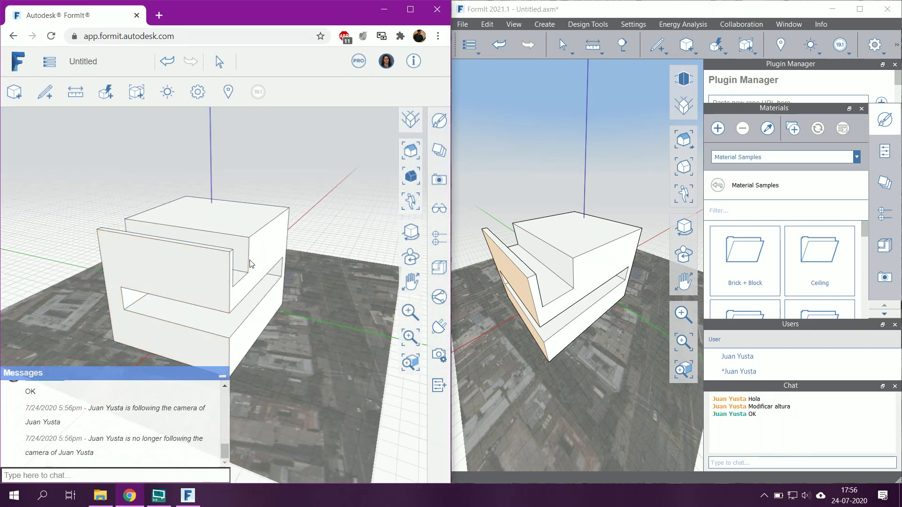
{"action": "scroll", "coordinate": [233, 256], "scroll_direction": "up", "scroll_amount": 5}
{"action": "mouse_move", "coordinate": [230, 216]}
{"action": "middle_mouse_down"}
{"action": "mouse_move", "coordinate": [299, 224]}
{"action": "mouse_move", "coordinate": [320, 294]}
{"action": "mouse_move", "coordinate": [247, 253]}
{"action": "mouse_move", "coordinate": [211, 264]}
{"action": "middle_mouse_up"}
{"action": "left_click", "coordinate": [226, 248]}
{"action": "scroll", "coordinate": [225, 250], "scroll_direction": "down", "scroll_amount": 3}
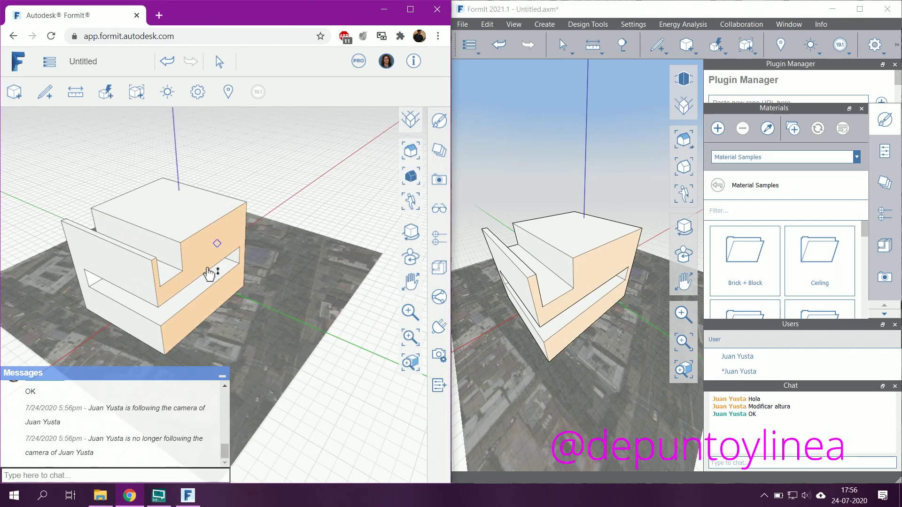